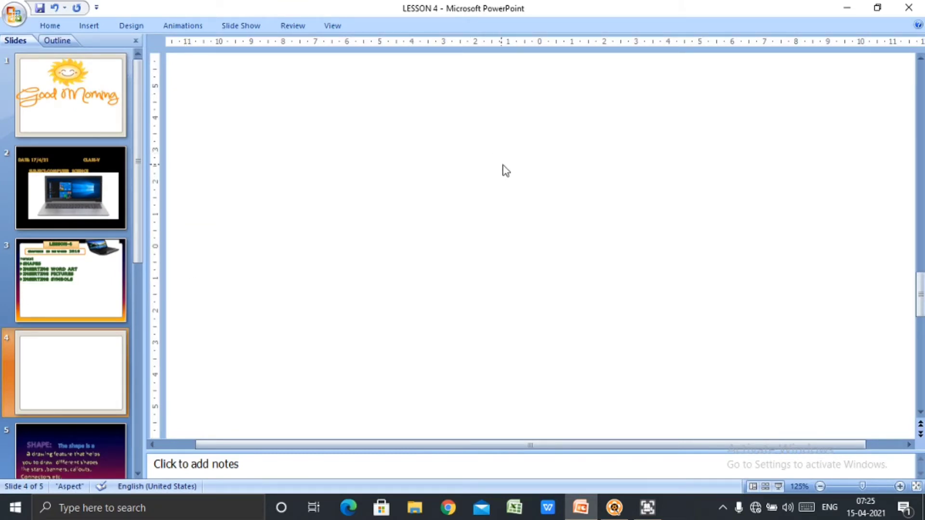
Draw a small heart from the Basic Shapes on the blank slide 4
click(91, 24)
click(139, 62)
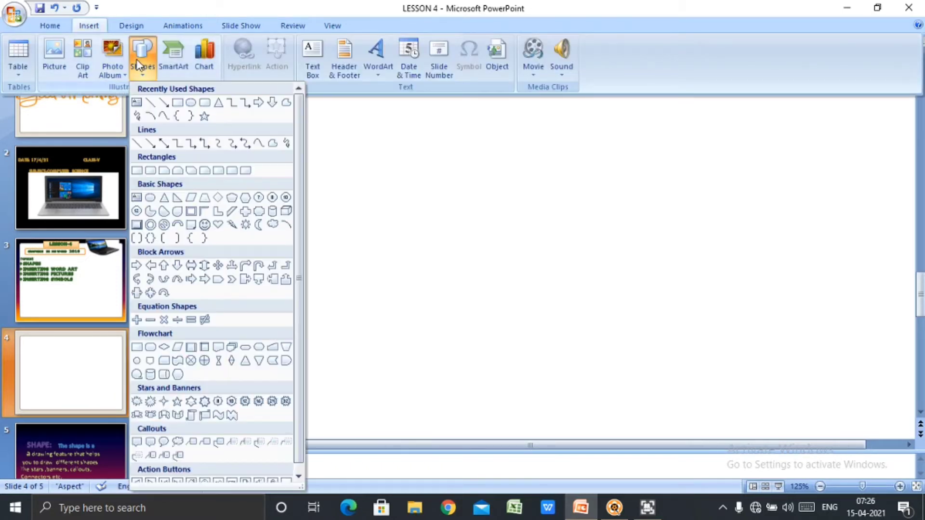
click(218, 225)
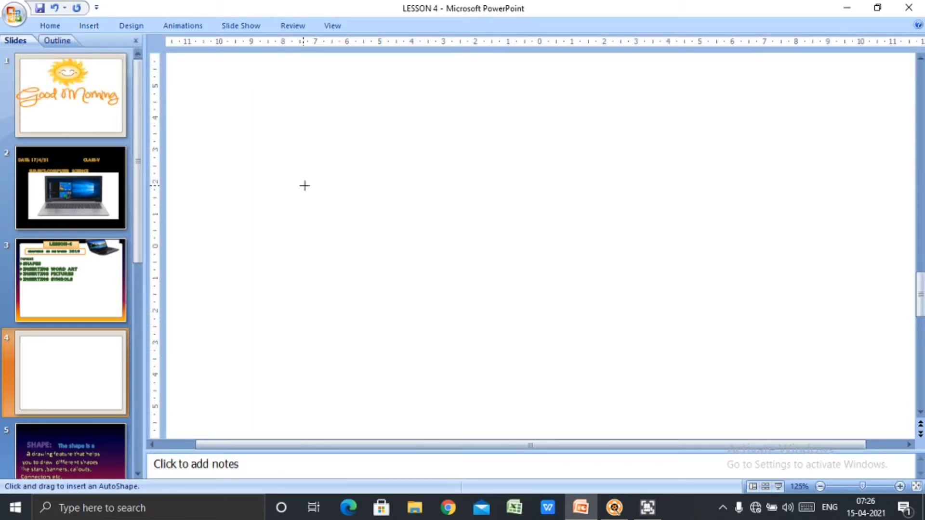
drag(304, 186, 369, 221)
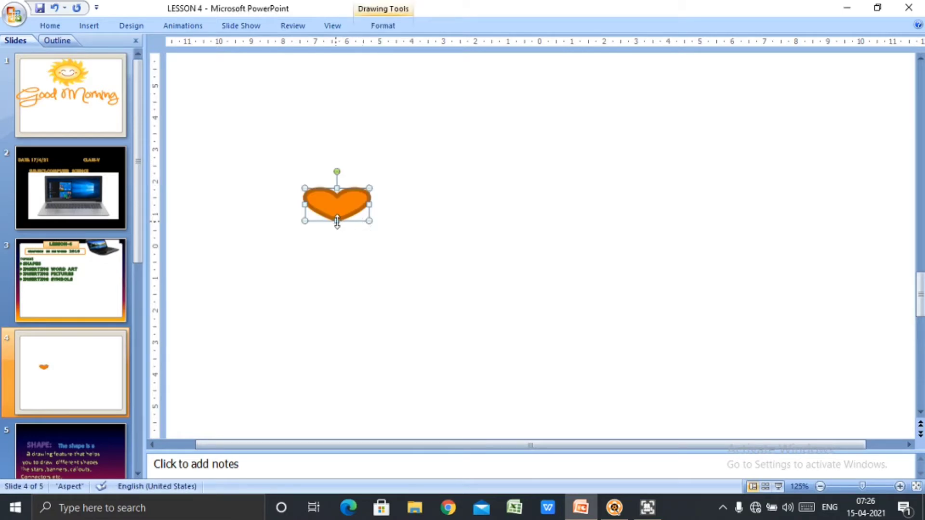
Enlarge the heart to about 4.37 cm wide by 3.77 cm high and move it slightly up and to the right
drag(337, 221, 337, 265)
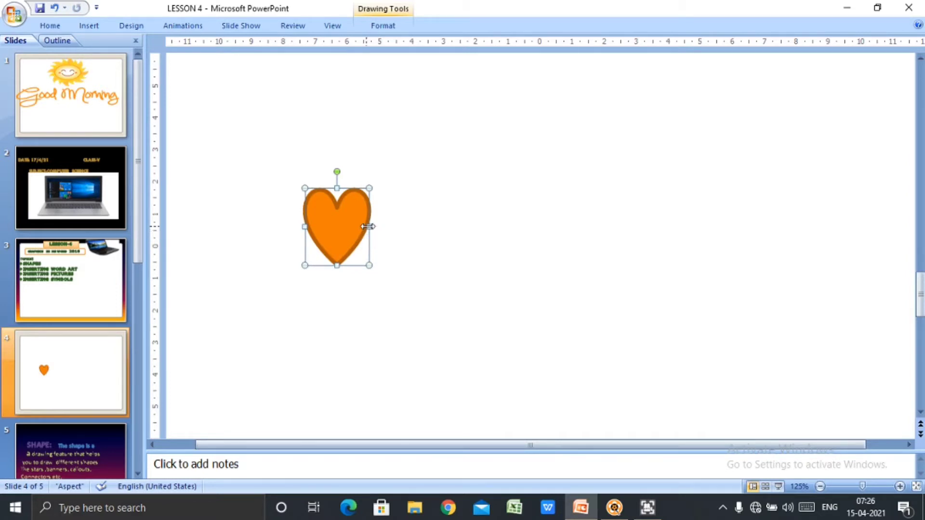
drag(368, 226, 443, 227)
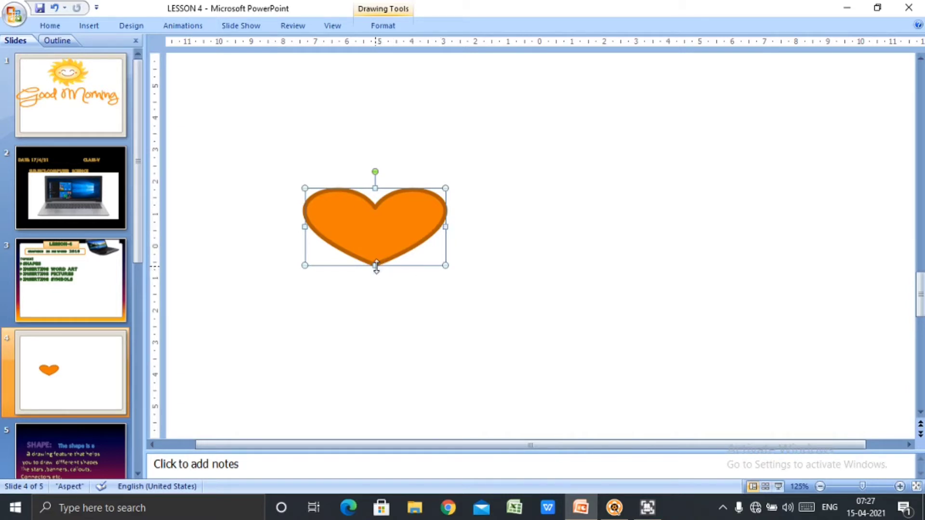
drag(376, 265, 374, 310)
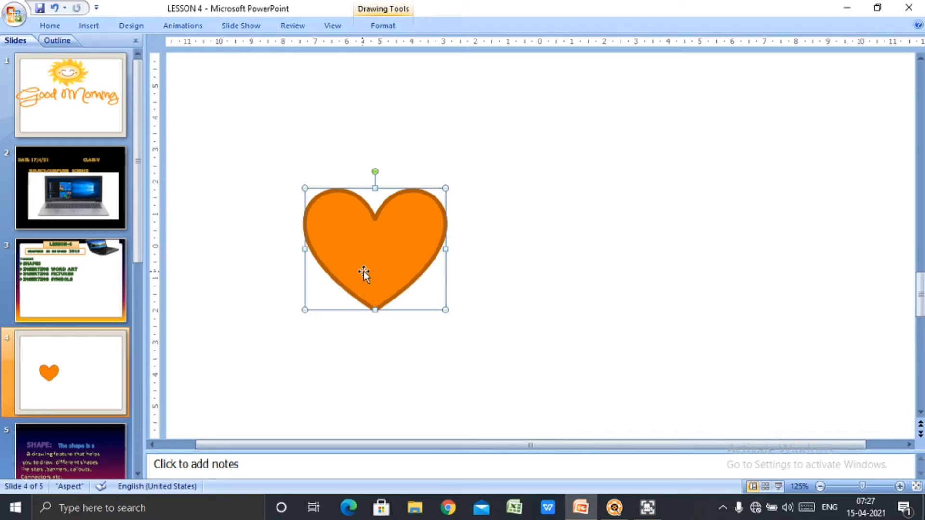
drag(363, 270, 392, 219)
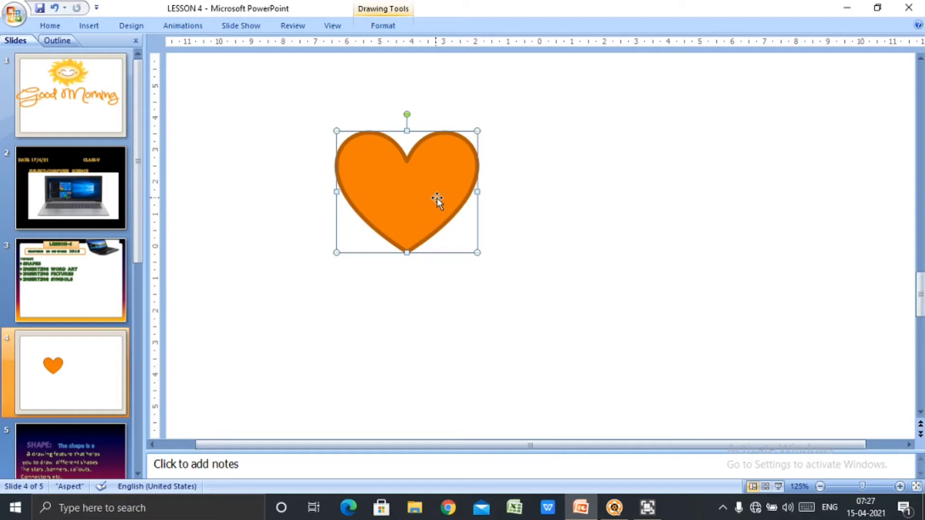
Apply the middle variation of the Reflection shape effects to the heart
click(389, 28)
click(388, 28)
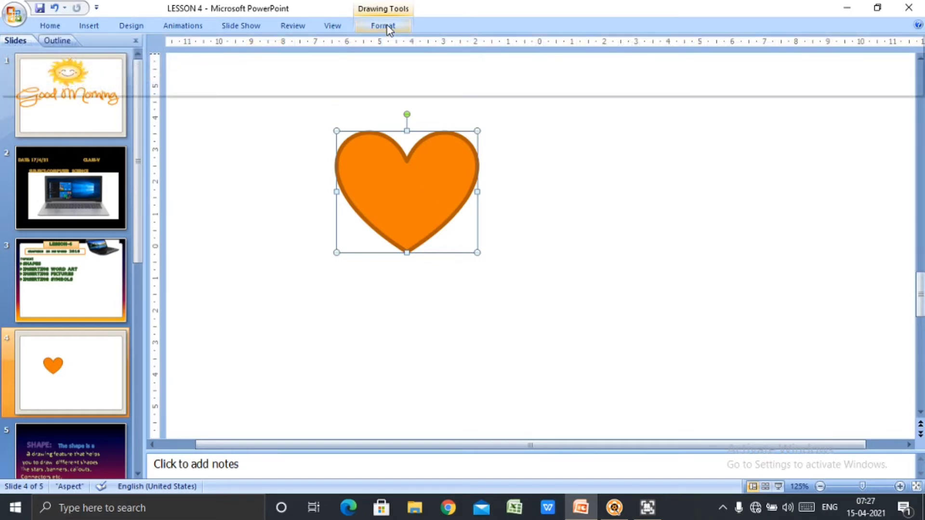
click(388, 28)
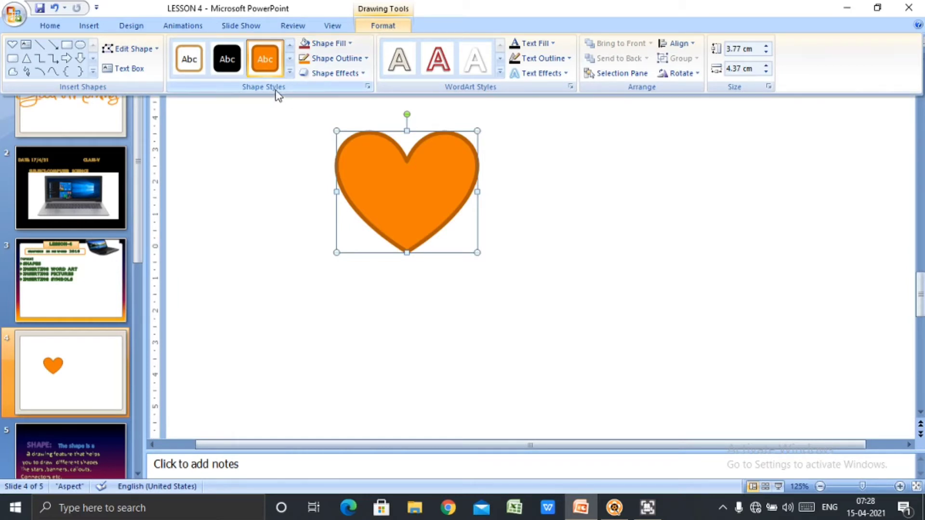
click(363, 75)
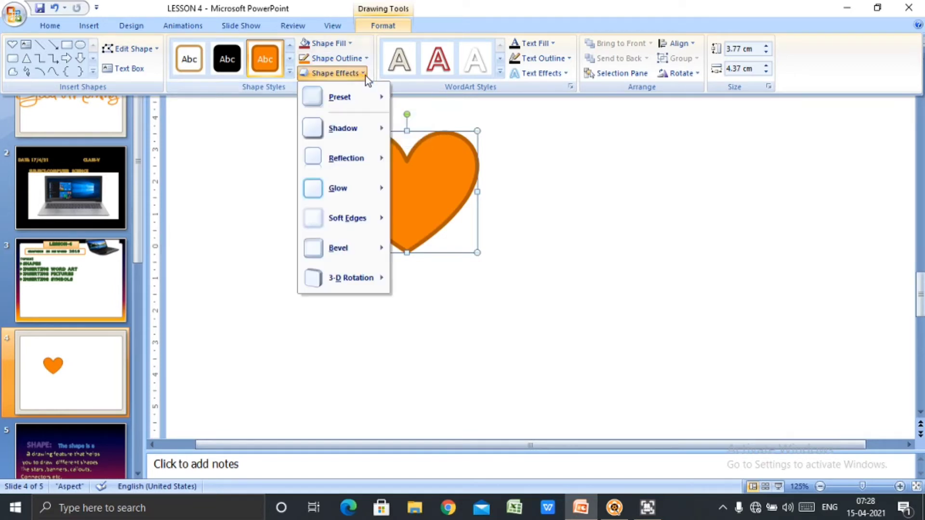
mouse_move(322, 164)
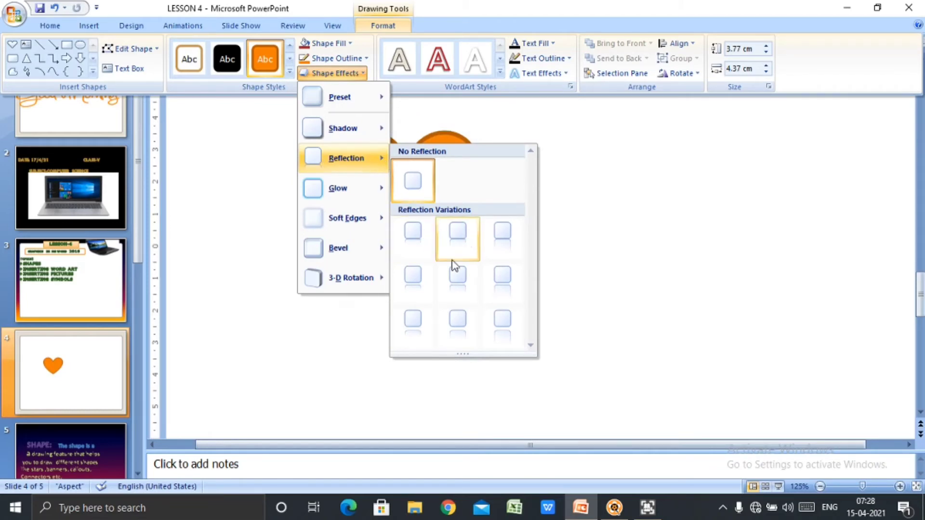
click(458, 280)
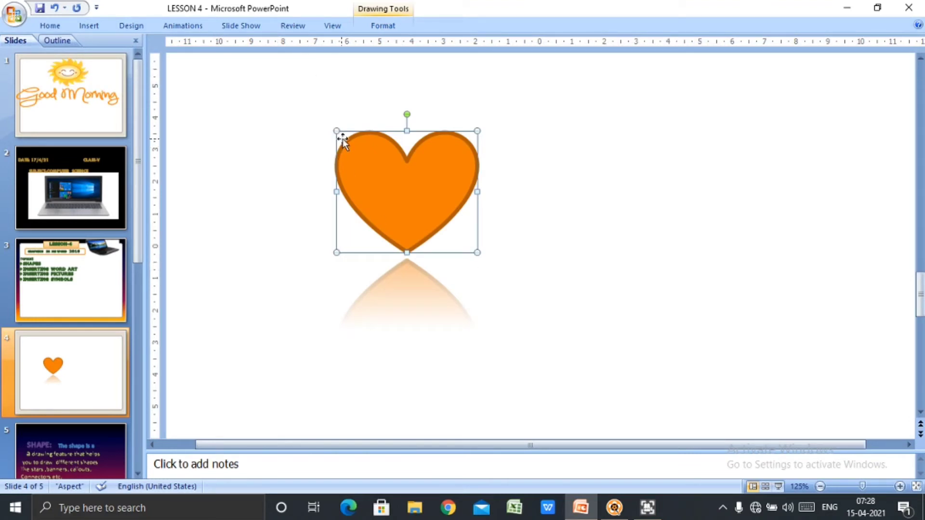
Apply the tan filled shape style with a darker outline to the heart
click(395, 26)
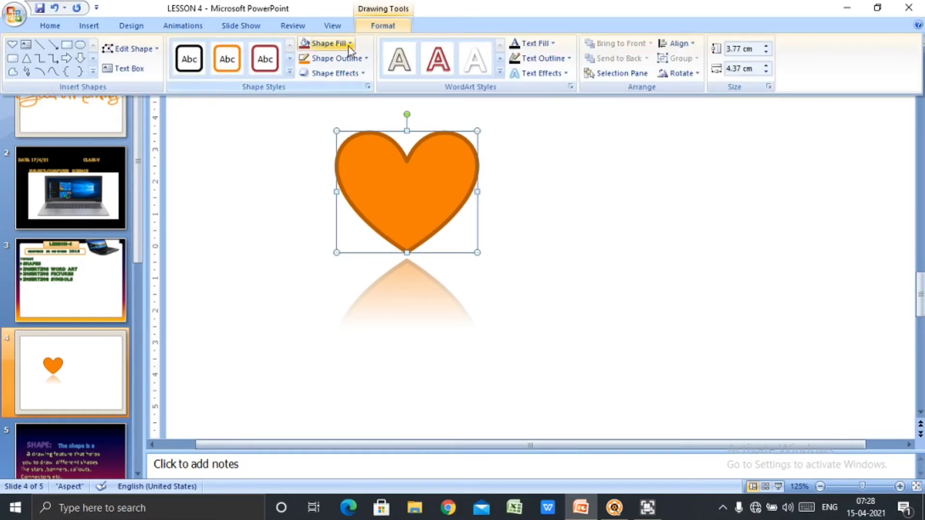
click(289, 72)
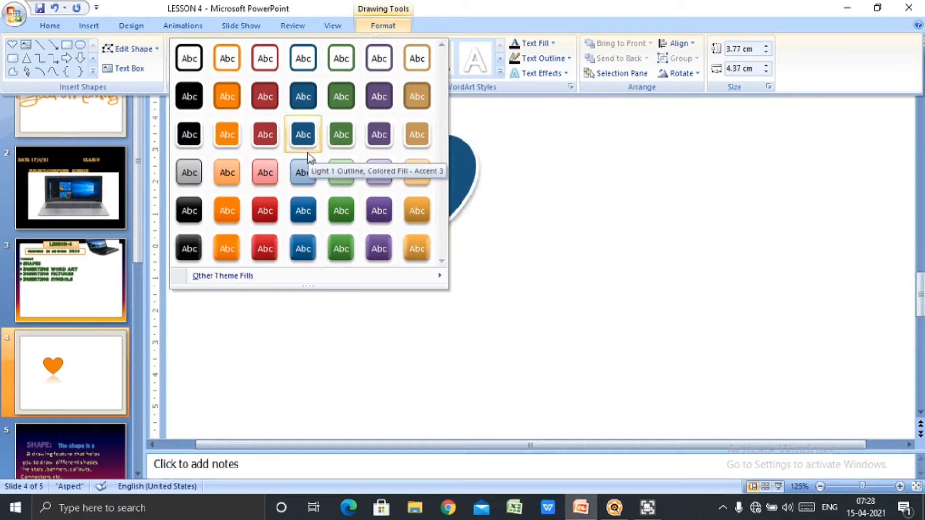
click(418, 97)
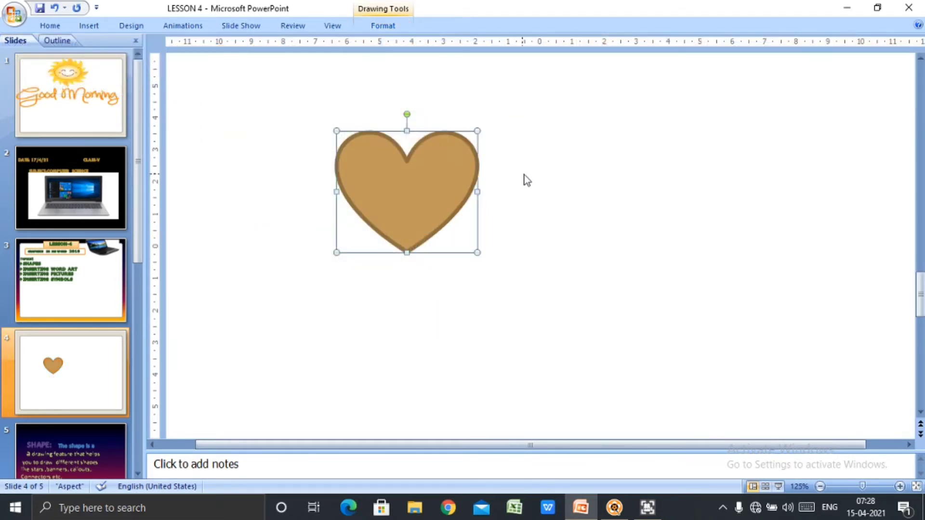
Fill the heart with the dark gradient variation that radiates from the center, and deselect the shape
click(383, 27)
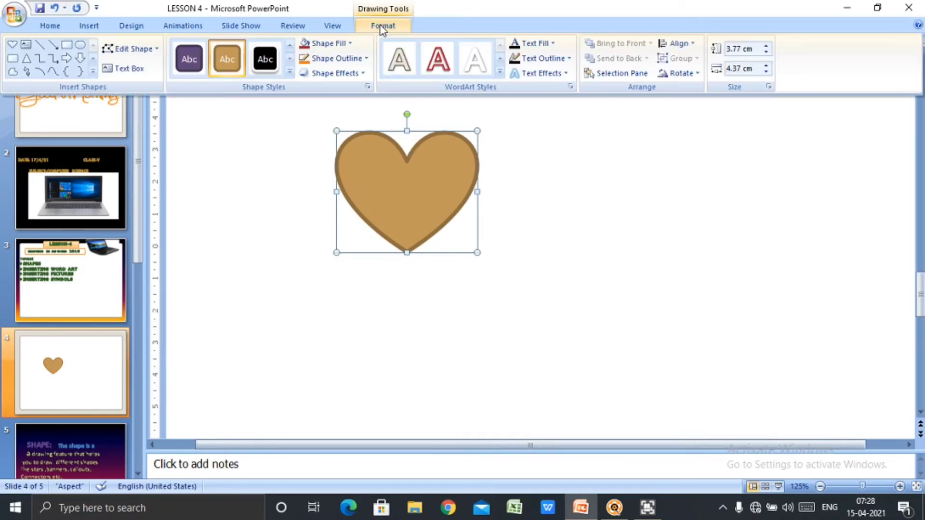
click(351, 43)
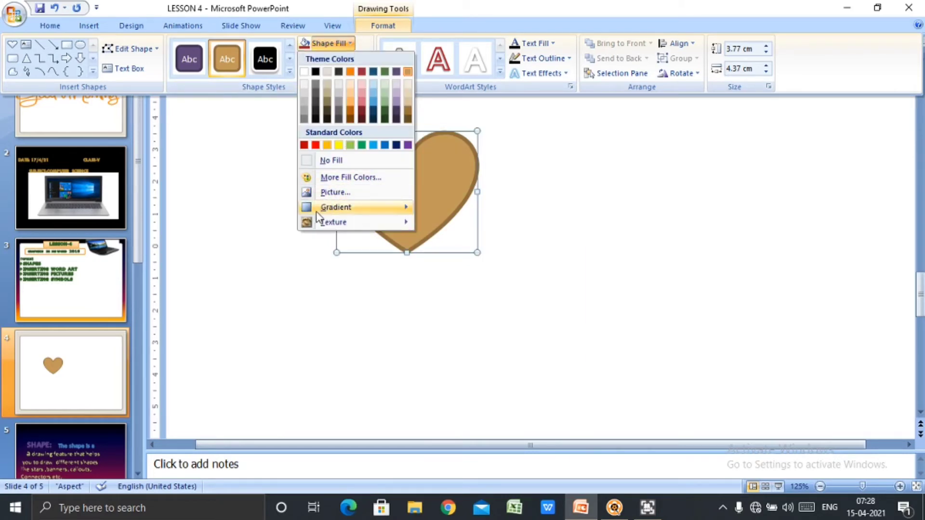
mouse_move(309, 224)
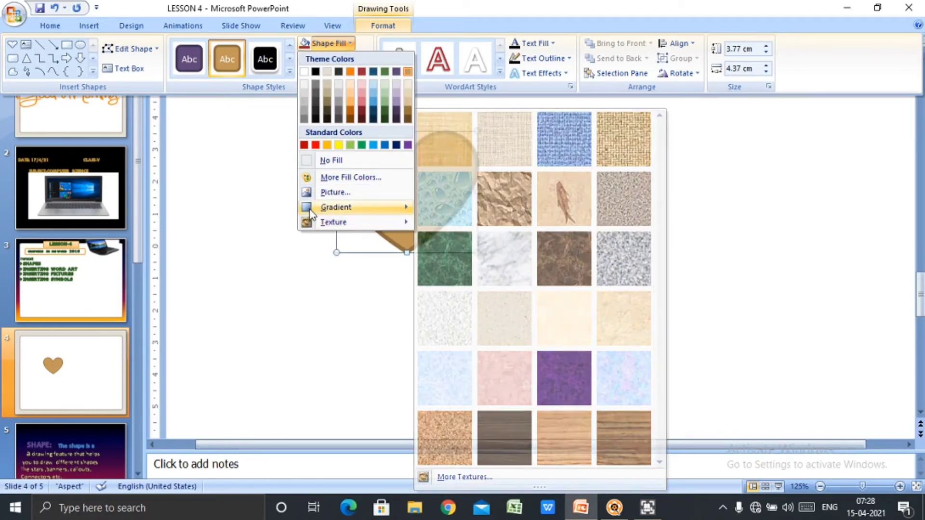
mouse_move(306, 208)
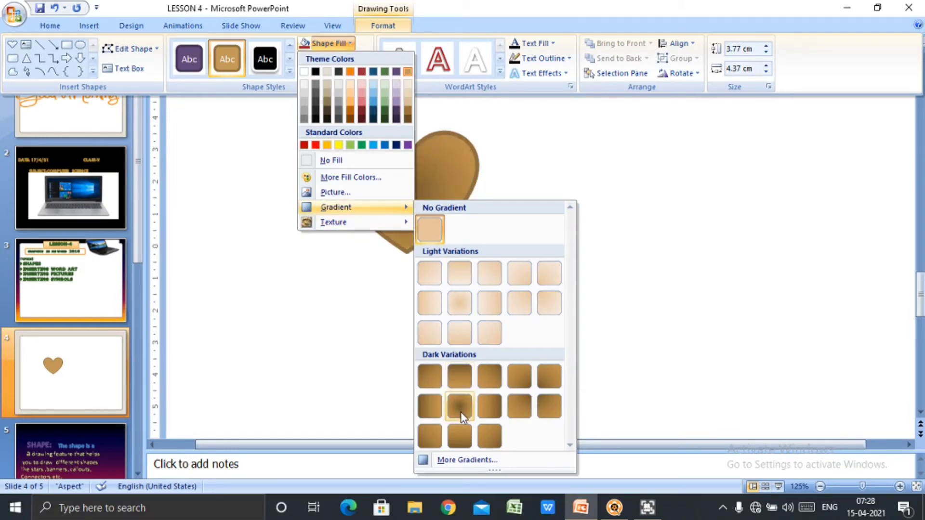
click(460, 407)
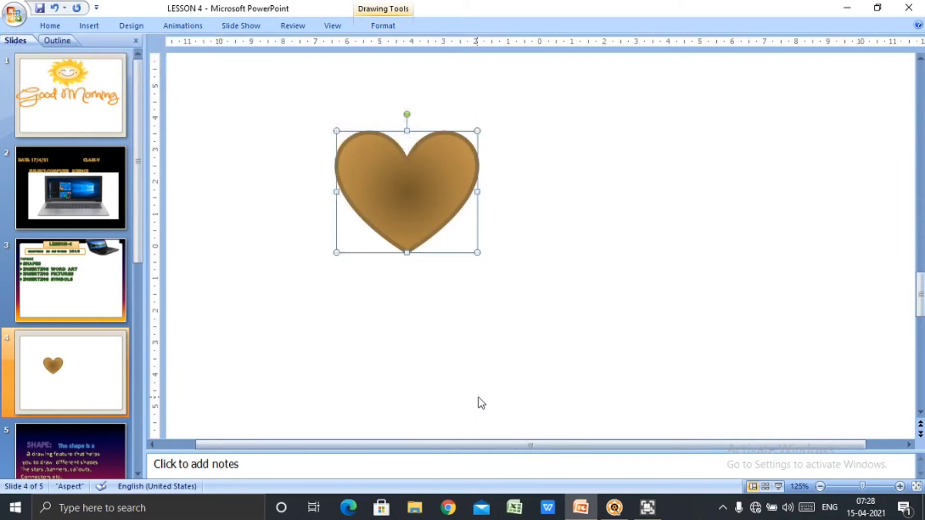
click(479, 403)
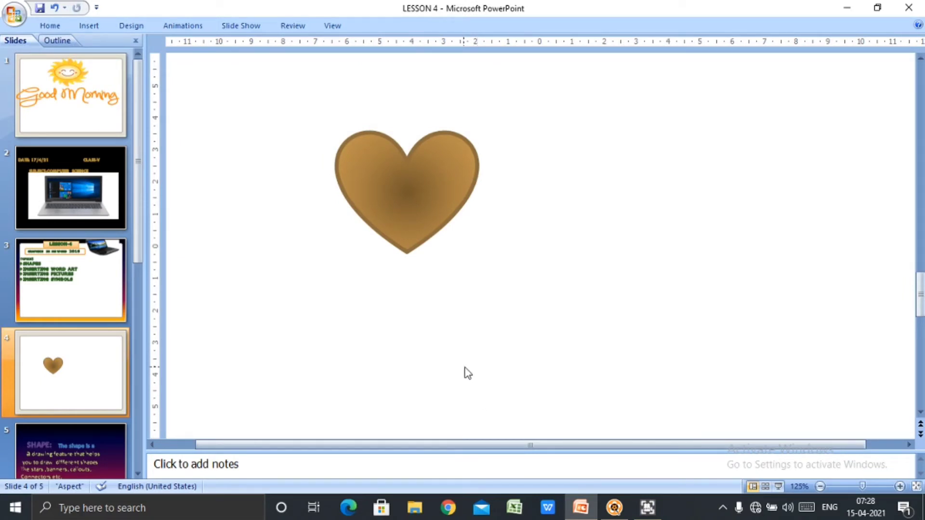
Set the heart's outline weight to 6 pt
click(424, 234)
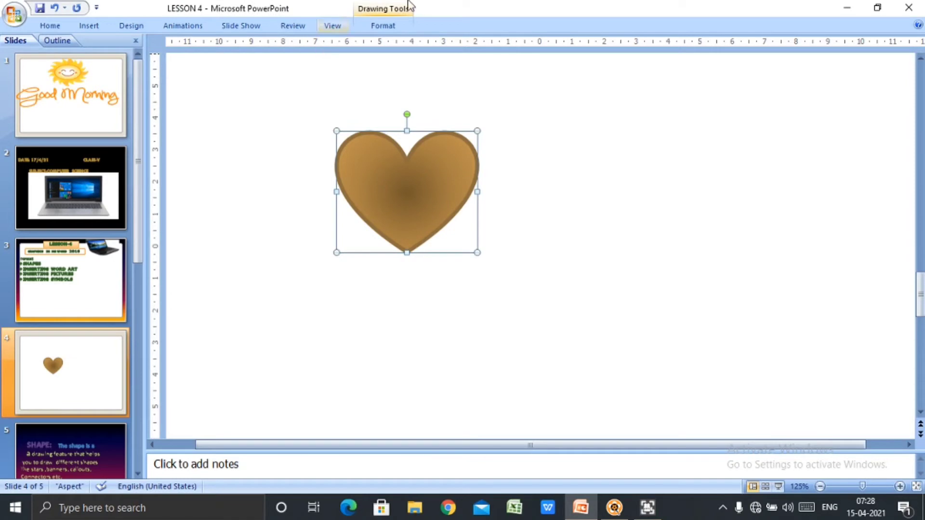
click(391, 26)
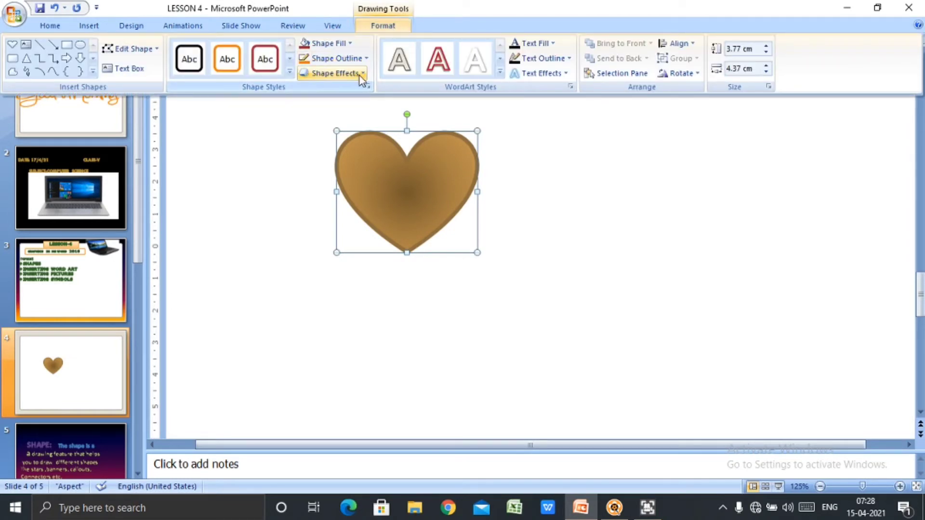
click(367, 59)
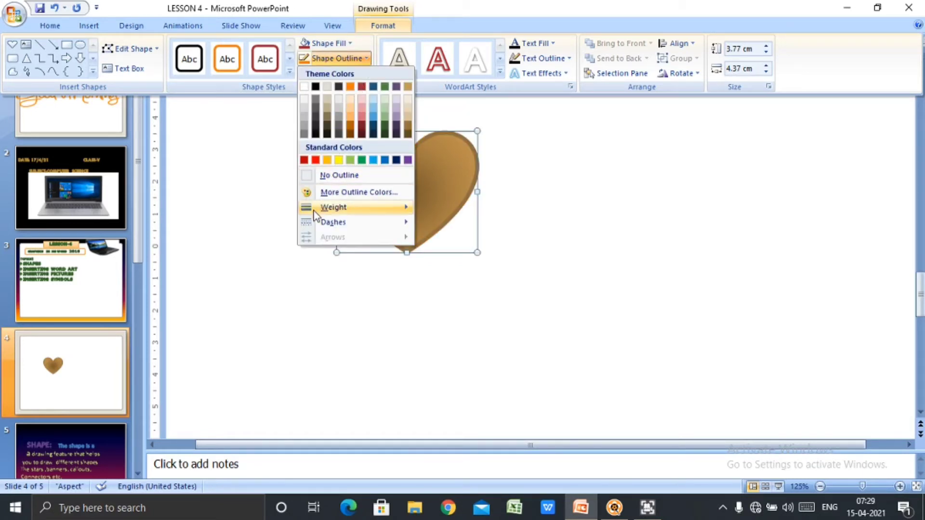
mouse_move(311, 210)
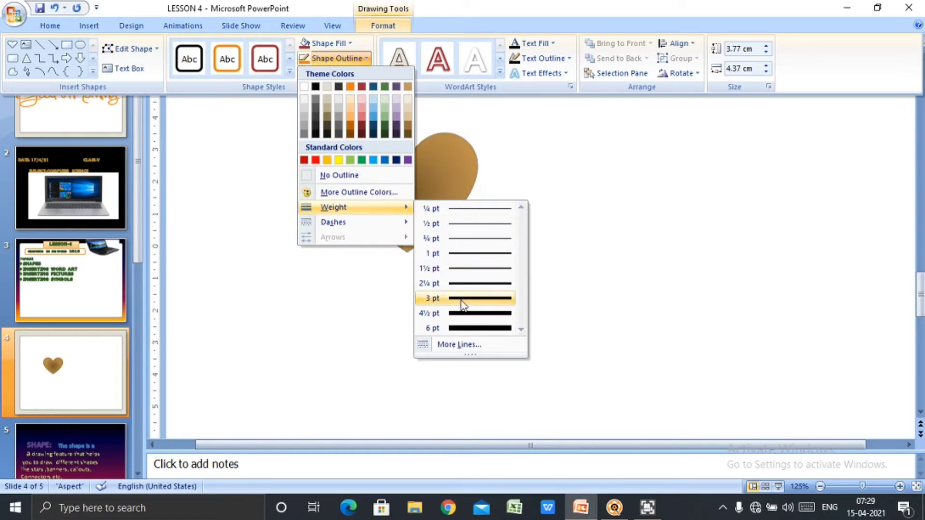
click(460, 328)
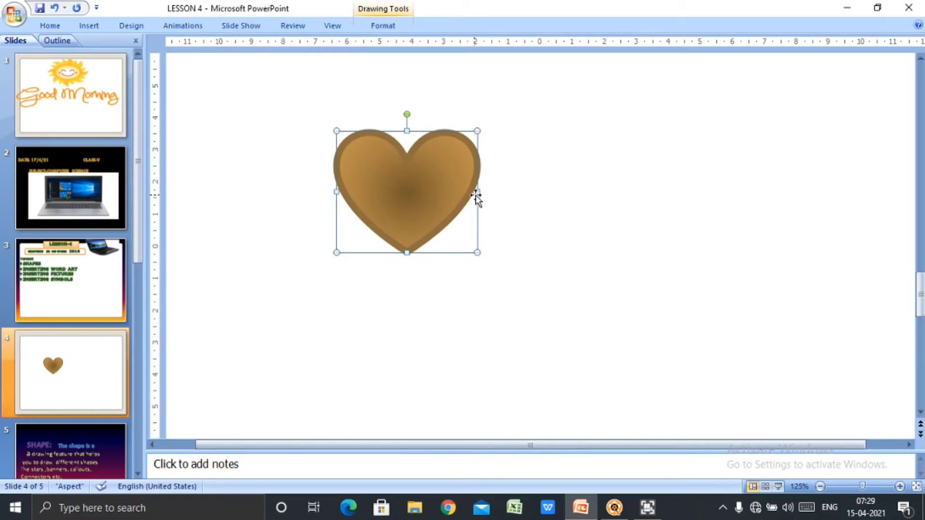
Stretch the heart wider and taller, keeping its upper-left corner in place
drag(477, 192, 552, 192)
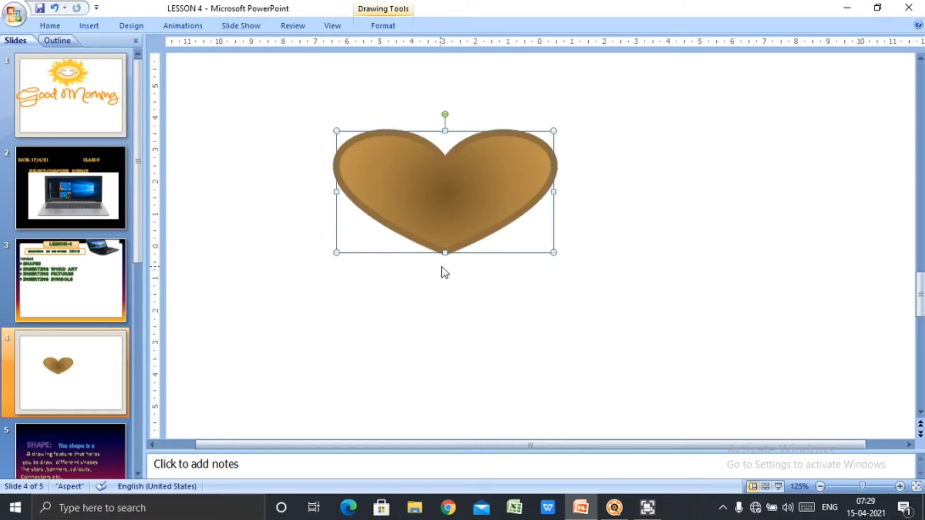
drag(445, 253, 430, 311)
click(428, 317)
click(448, 217)
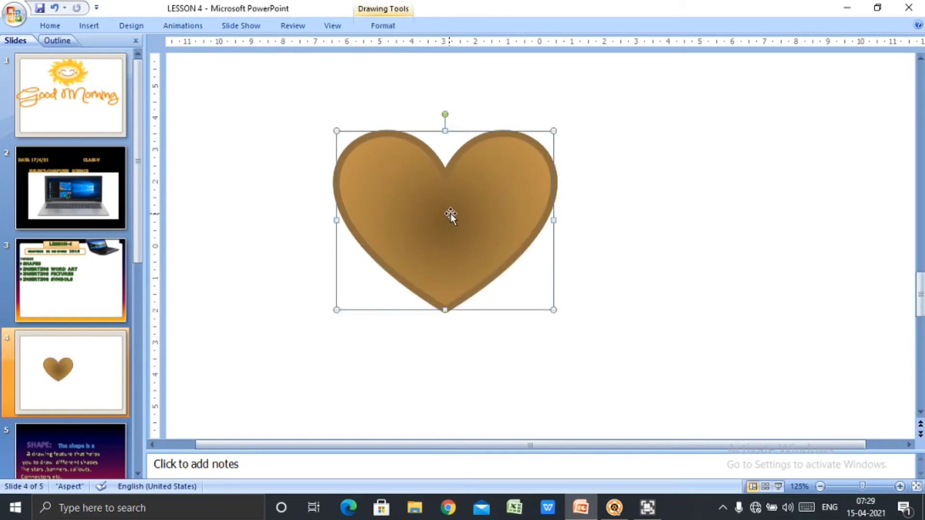
Add the text GOOD inside the heart and move the shape toward the slide's upper-left corner
click(385, 26)
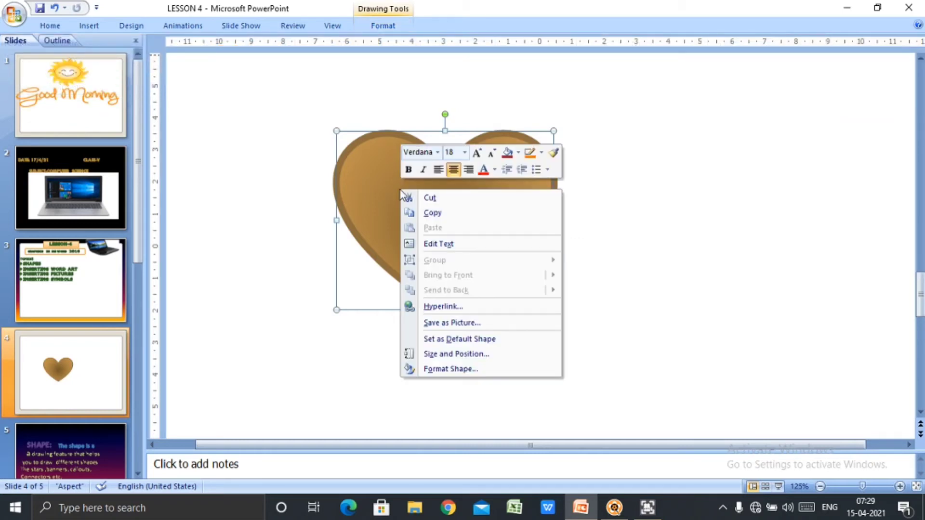
click(432, 244)
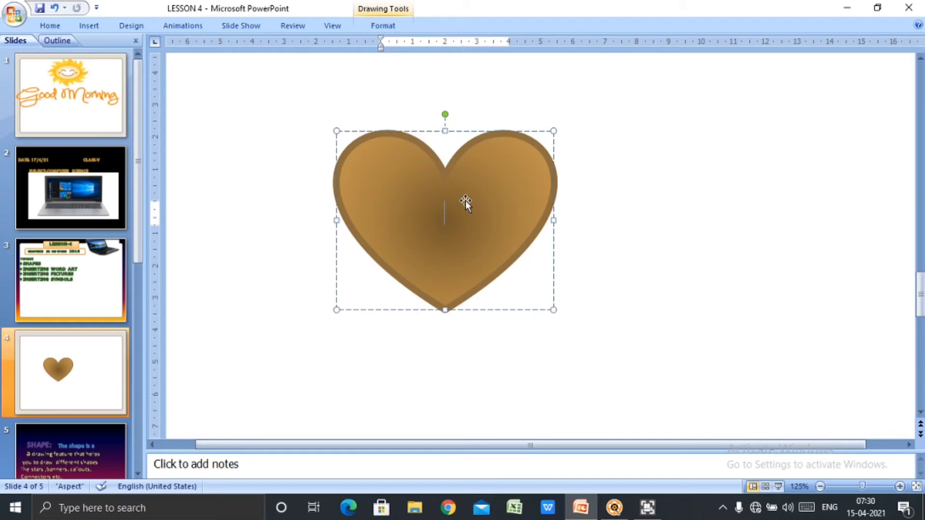
text(g)
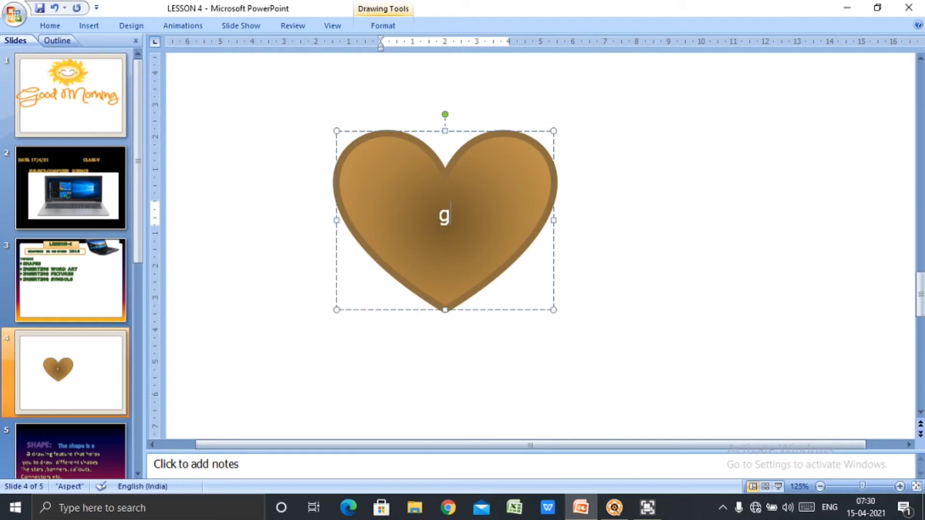
key(BackSpace)
text(GOOD)
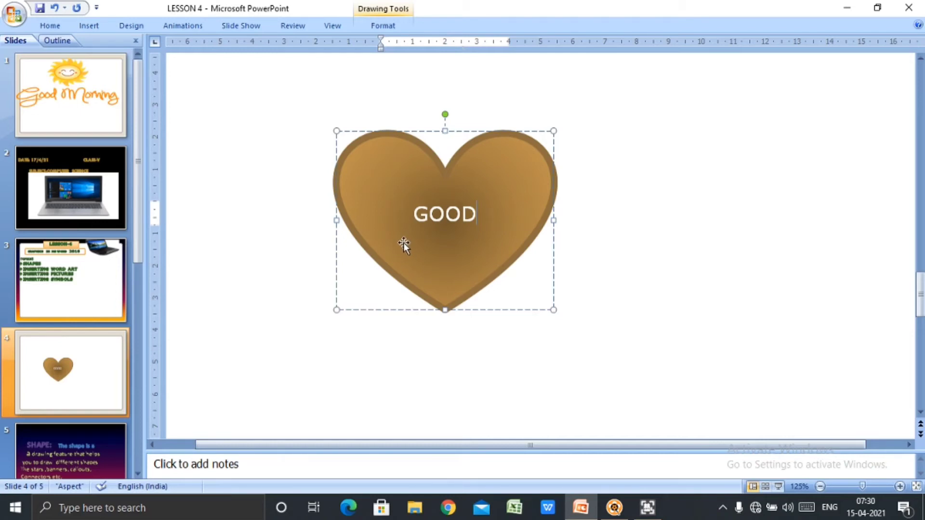
drag(381, 214, 231, 112)
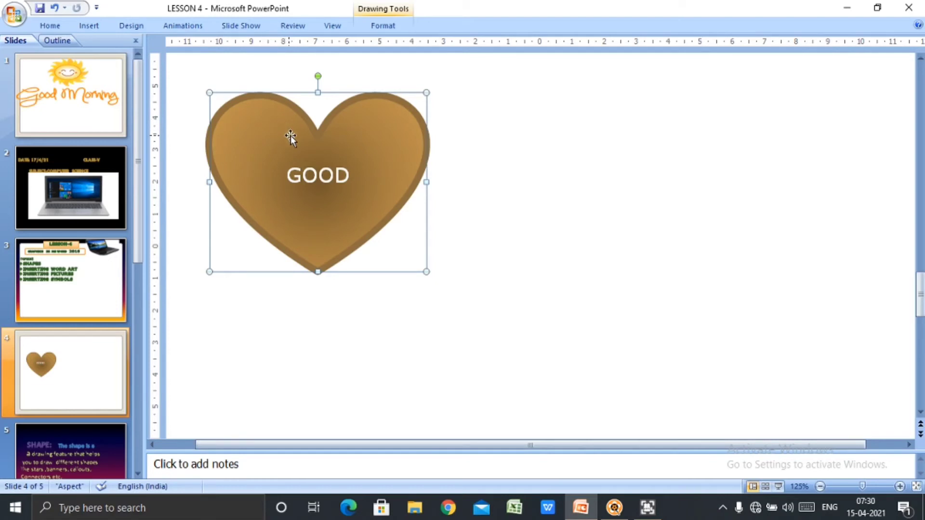
Insert WordArt on the slide using the solid green style with a reflection
click(89, 26)
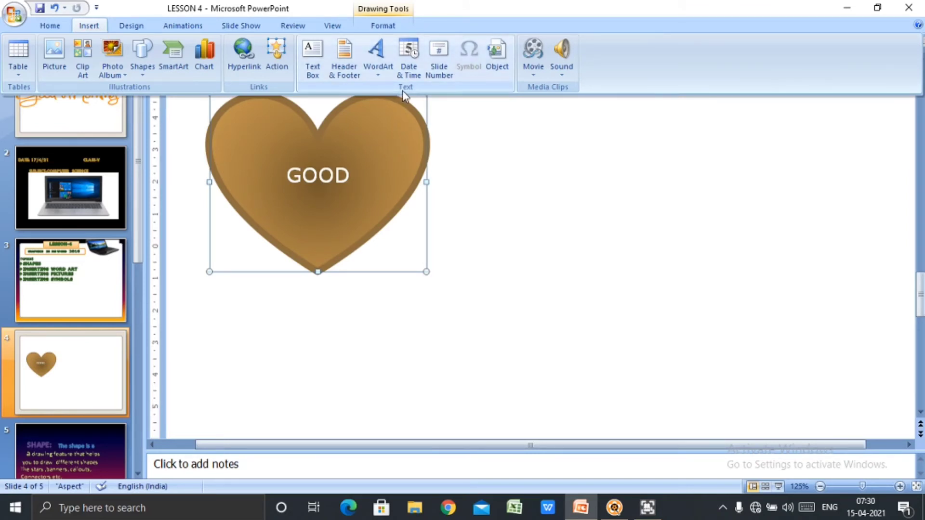
click(379, 73)
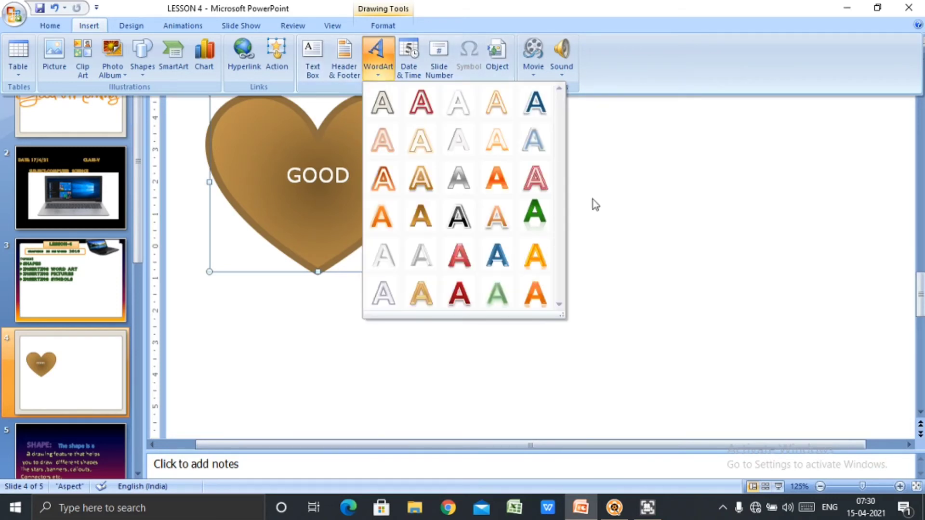
click(536, 219)
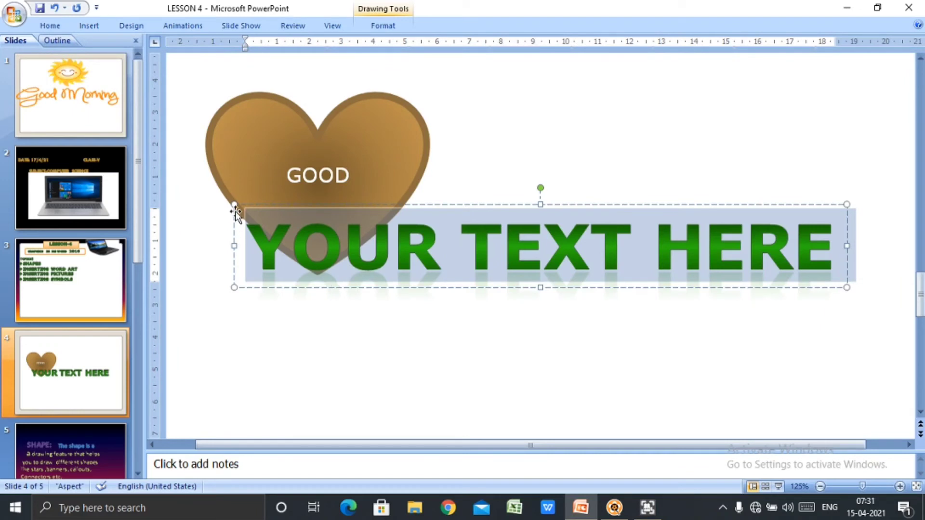
Resize the WordArt box to about 15.9 cm wide, clear of the heart and extending toward the slide's right side
drag(235, 205, 374, 241)
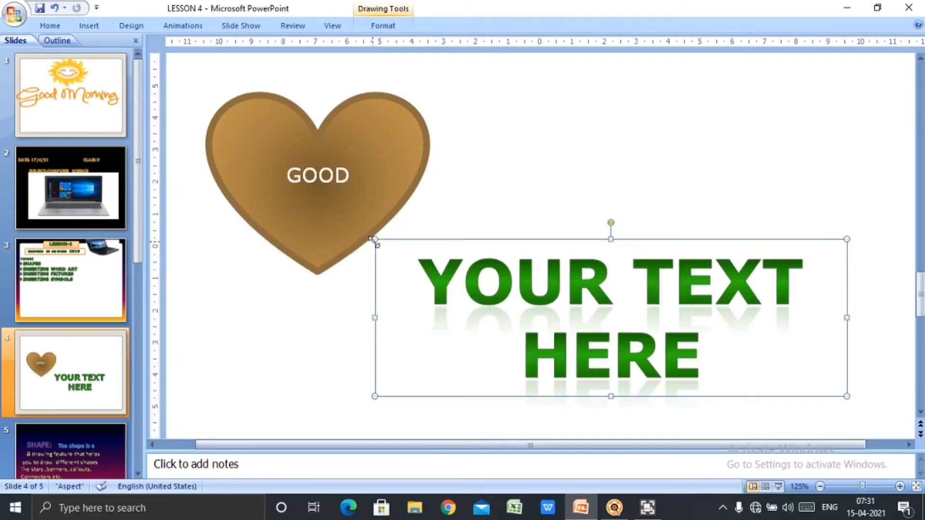
drag(849, 318, 885, 307)
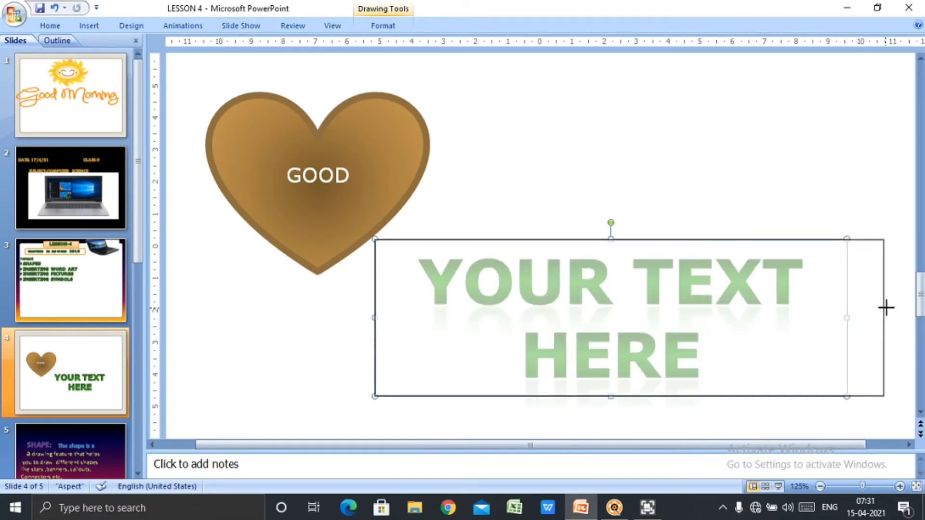
drag(886, 307, 883, 186)
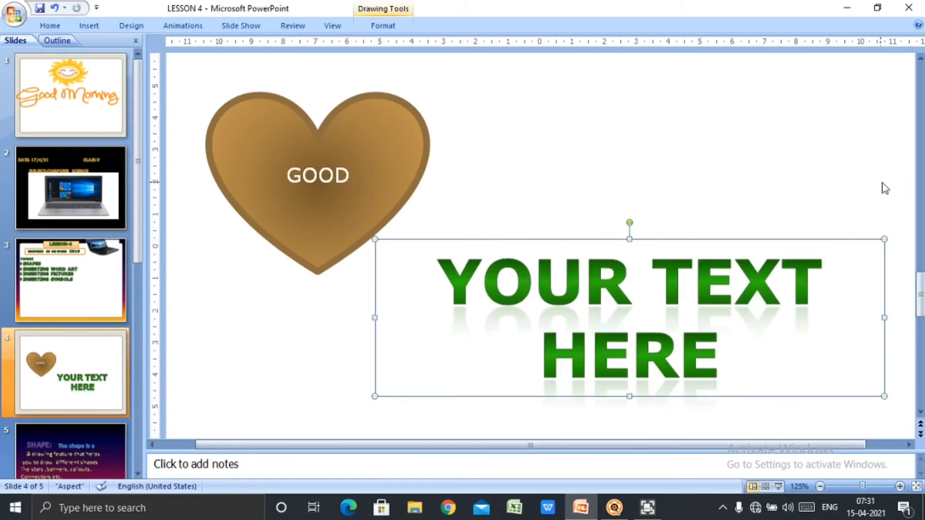
Replace the WordArt's placeholder text with GOOD
click(731, 345)
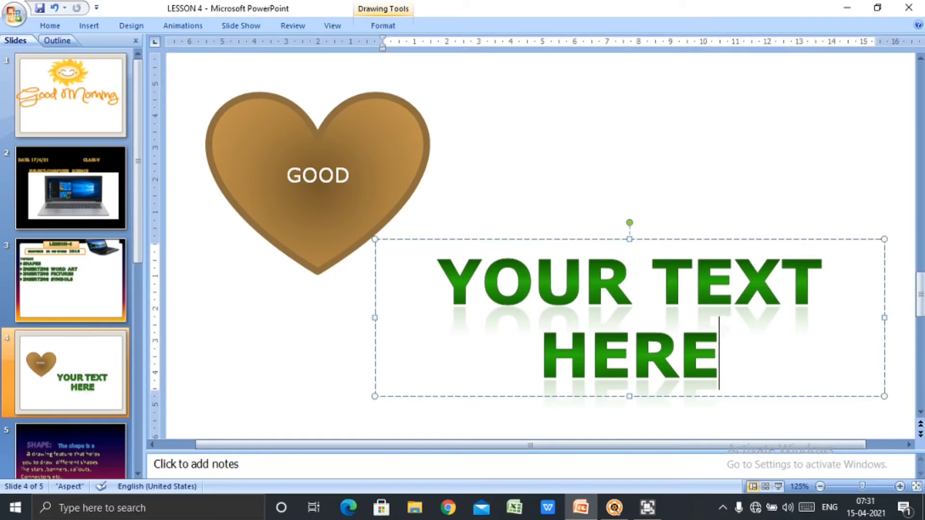
key(BackSpace)
key(BackSpace)
key(BackSpace)
key(BackSpace)
key(BackSpace)
key(BackSpace)
key(BackSpace)
key(BackSpace)
key(BackSpace)
key(BackSpace)
key(BackSpace)
key(BackSpace)
key(BackSpace)
key(BackSpace)
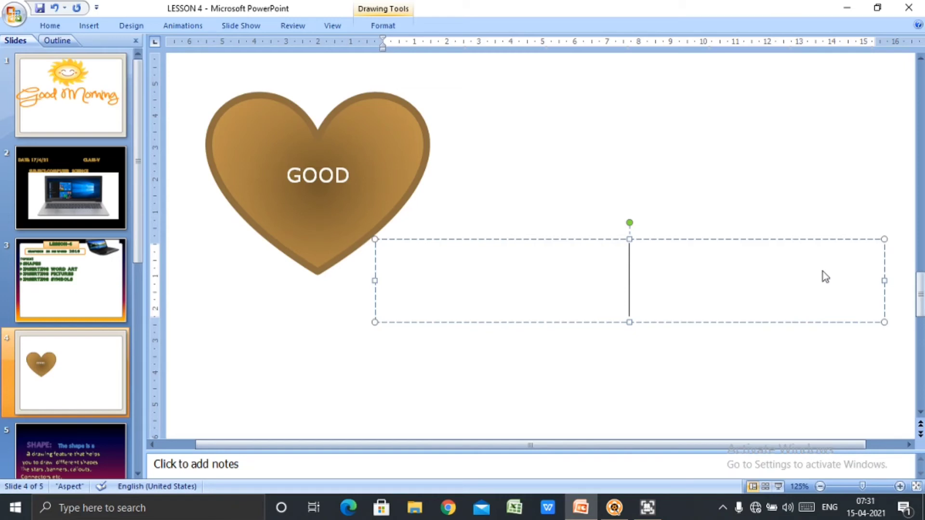
text(GOO)
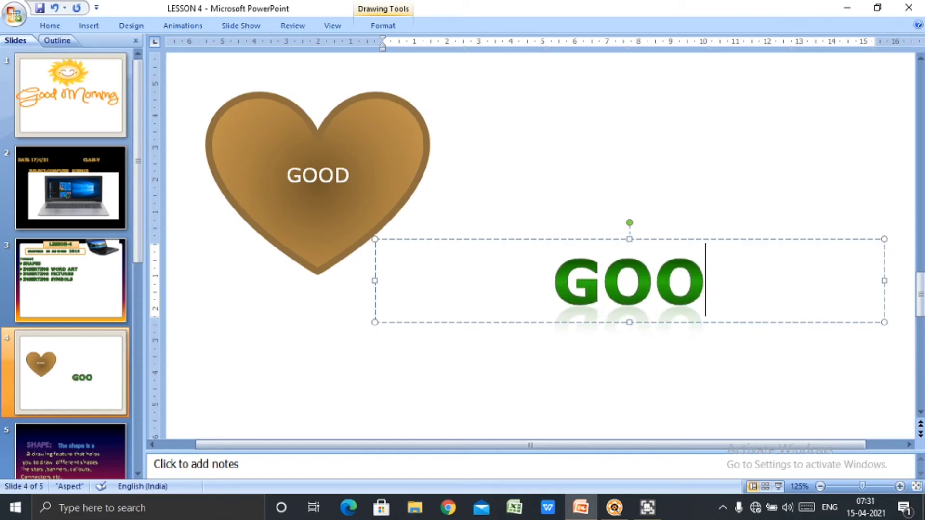
text(D)
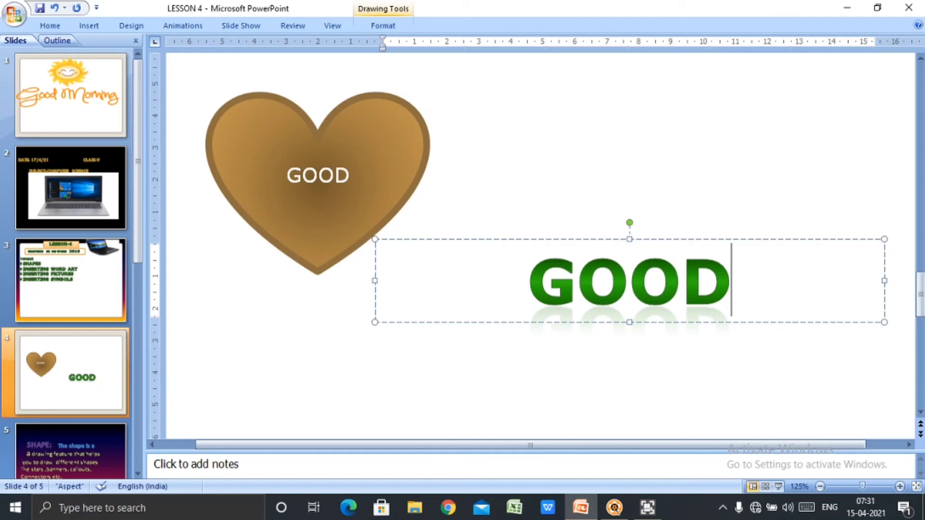
Apply the purple glow from the second row of glow variations to the WordArt text GOOD, and deselect it
key(shift+Left)
key(shift+Left)
key(shift+Left)
key(shift+Left)
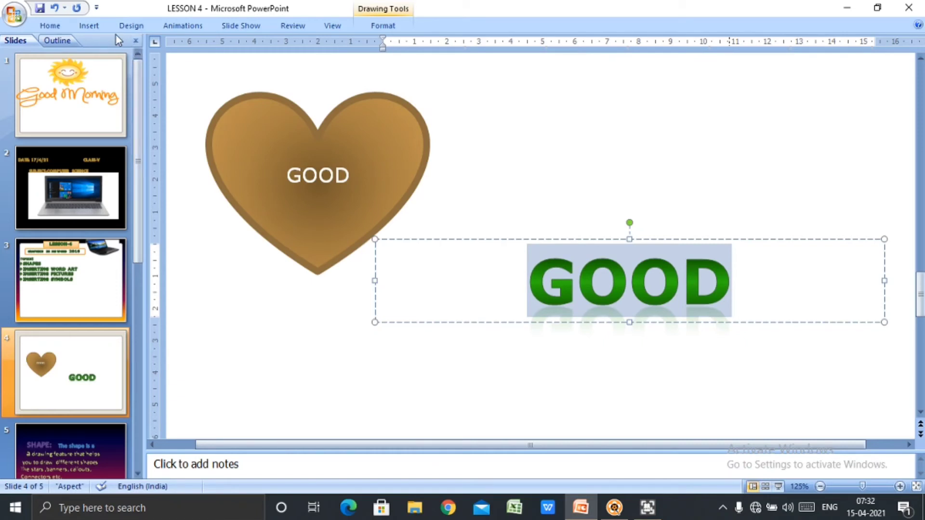
click(375, 27)
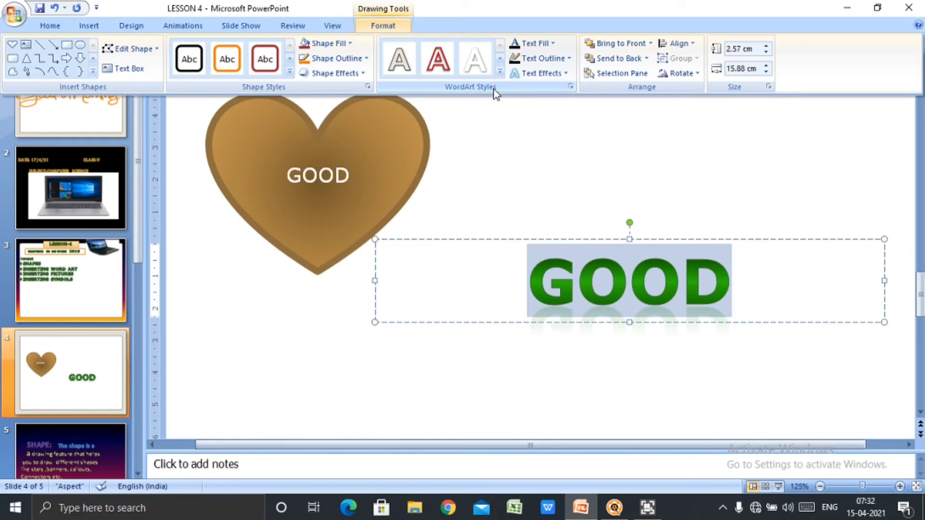
click(564, 75)
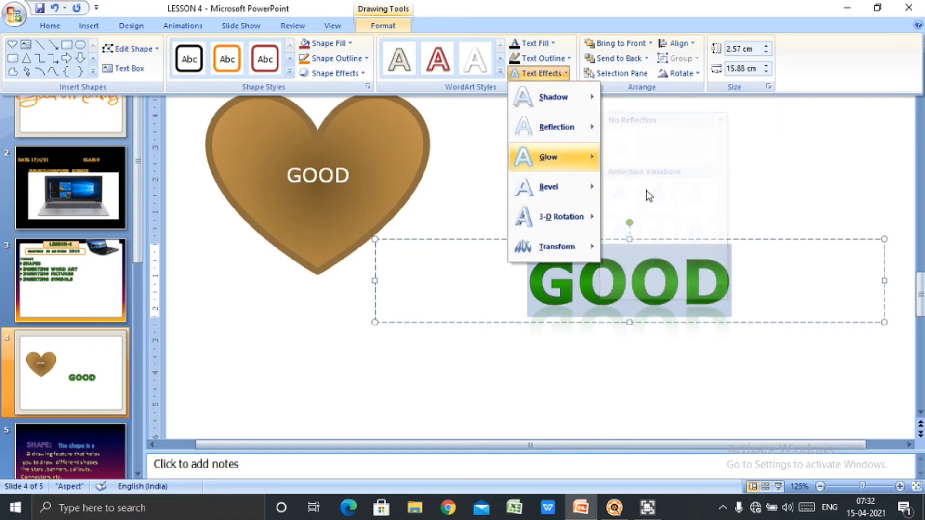
mouse_move(579, 155)
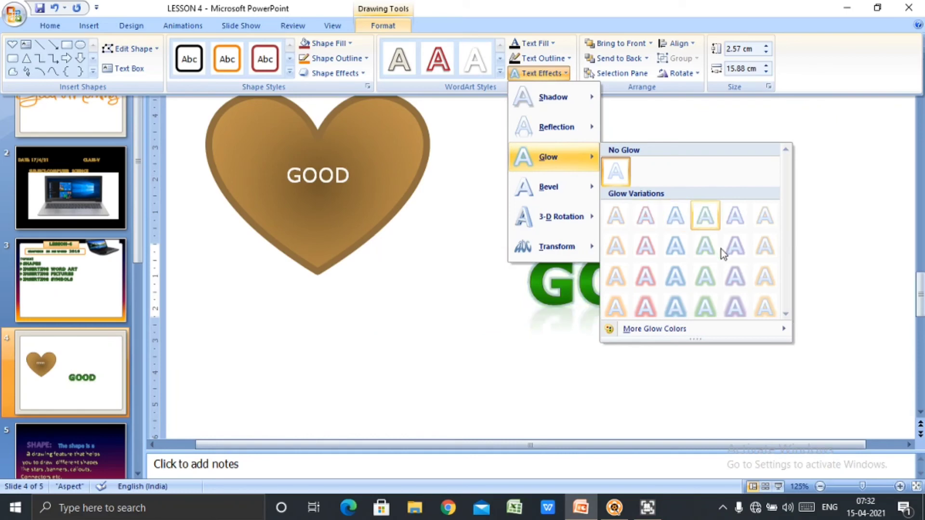
click(735, 245)
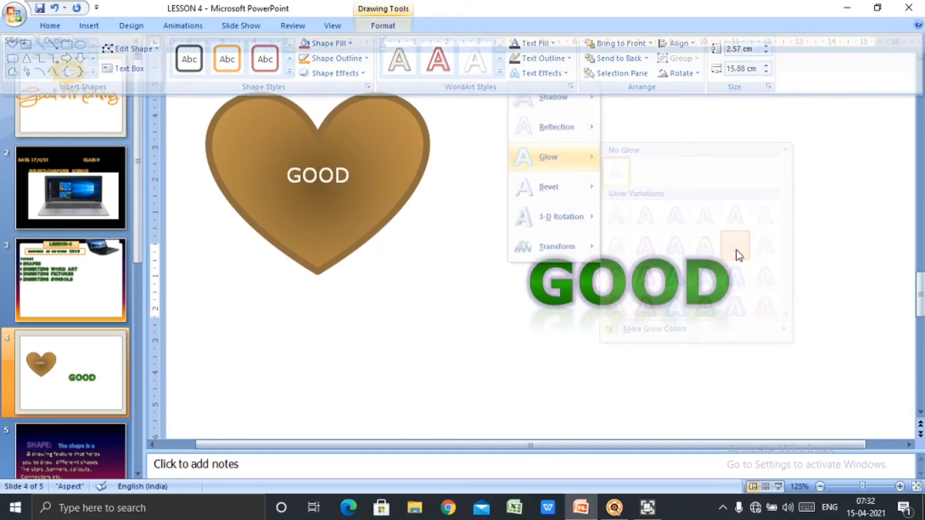
click(718, 420)
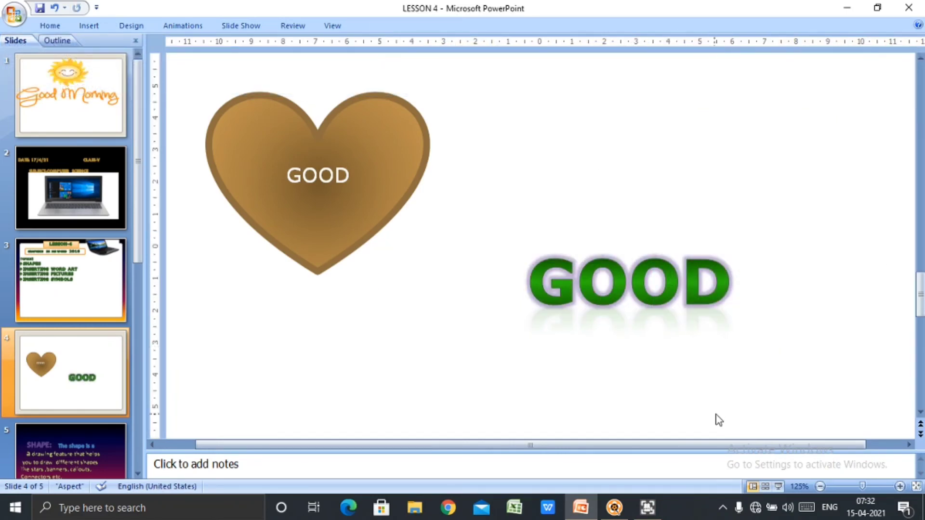
Fill the WordArt text GOOD with the crumpled brown paper texture, and deselect it
click(655, 276)
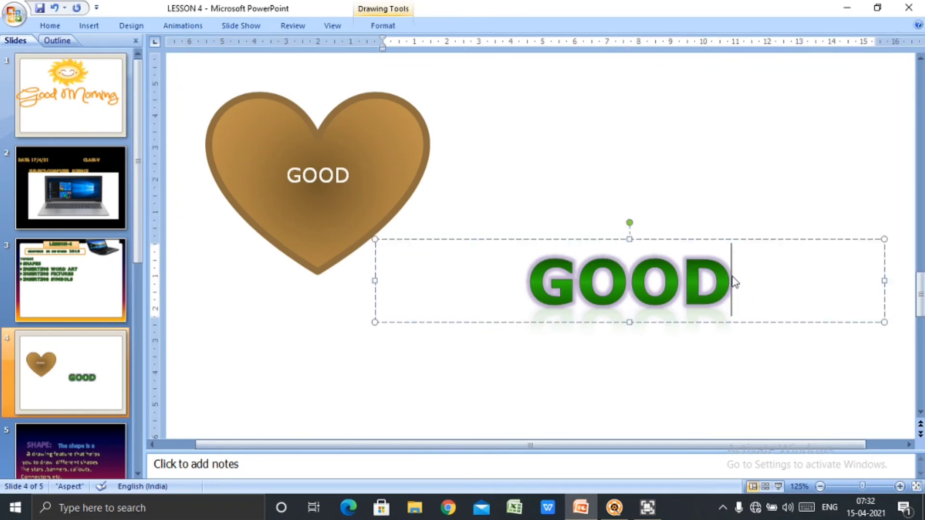
key(shift+Left)
key(shift+Left)
key(shift+Left)
key(shift+Left)
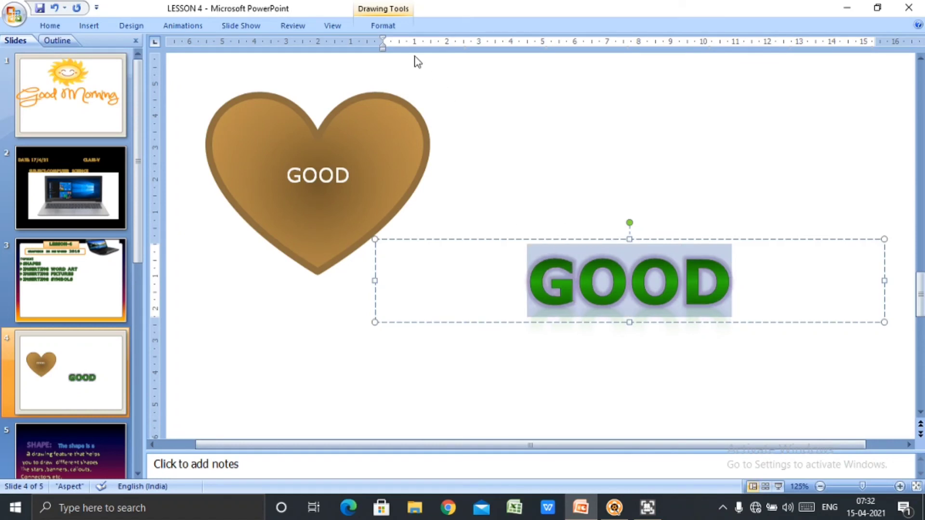
click(392, 26)
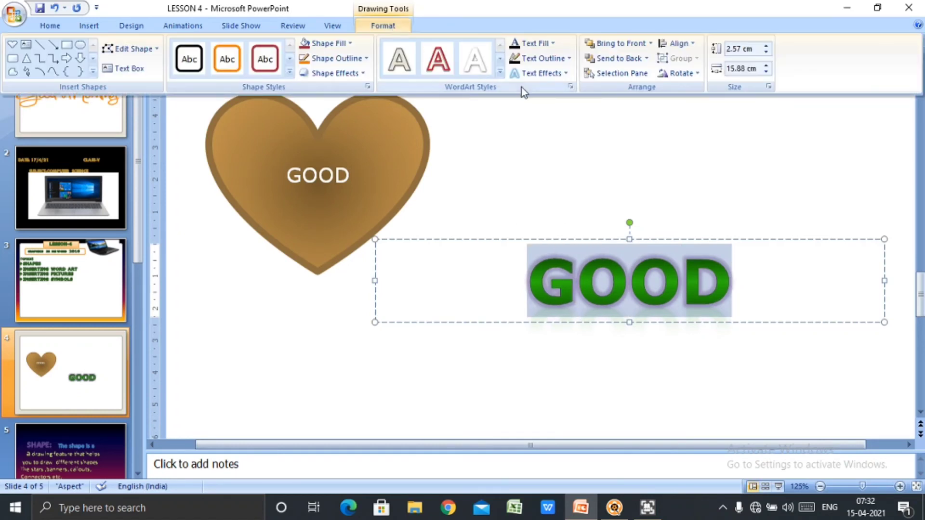
click(554, 44)
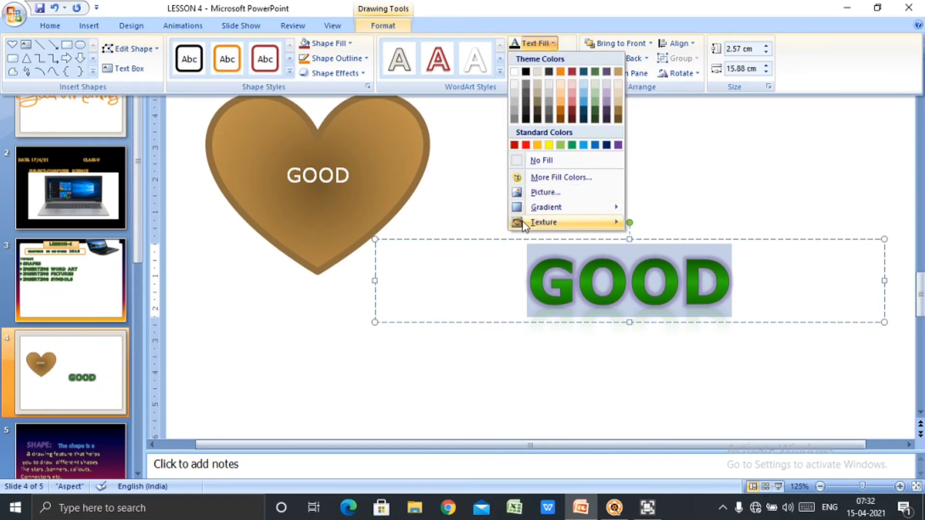
mouse_move(520, 225)
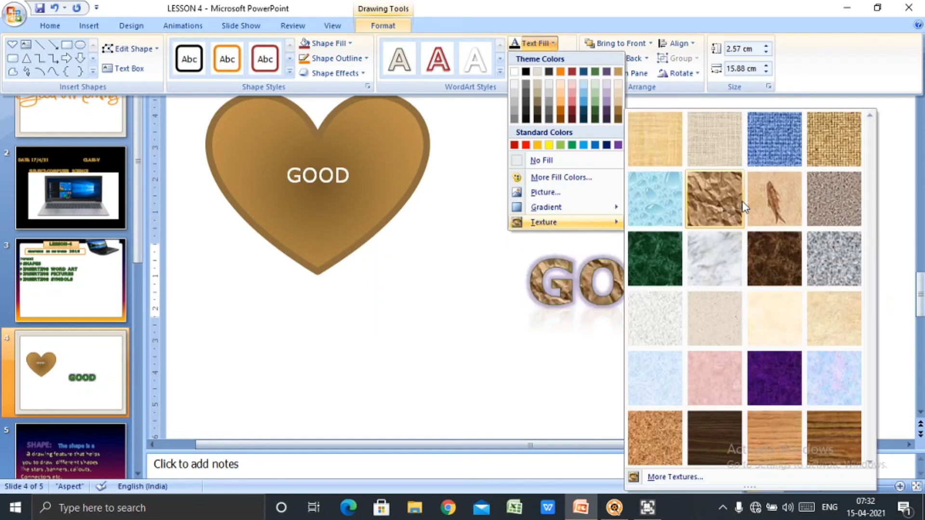
click(695, 221)
click(691, 199)
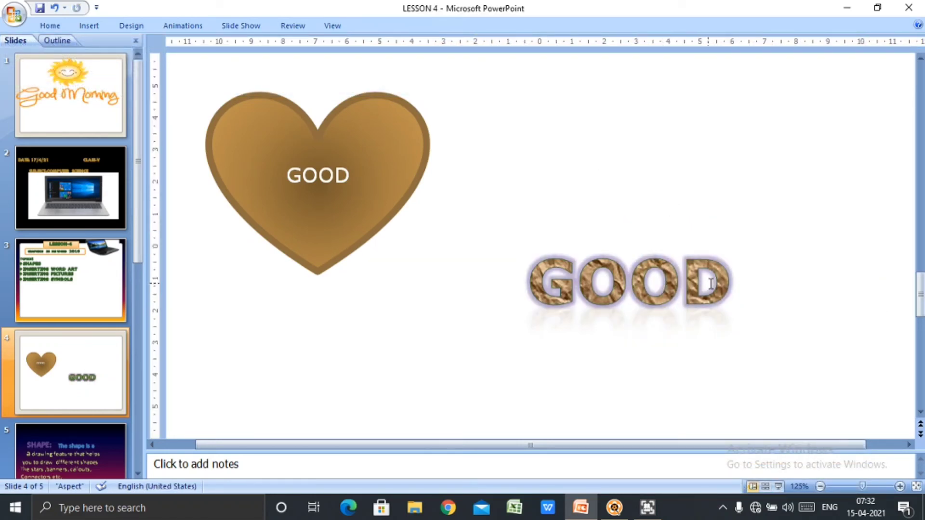
Give the WordArt text GOOD the perspective shadow that lies directly below the letters, and deselect it
click(732, 285)
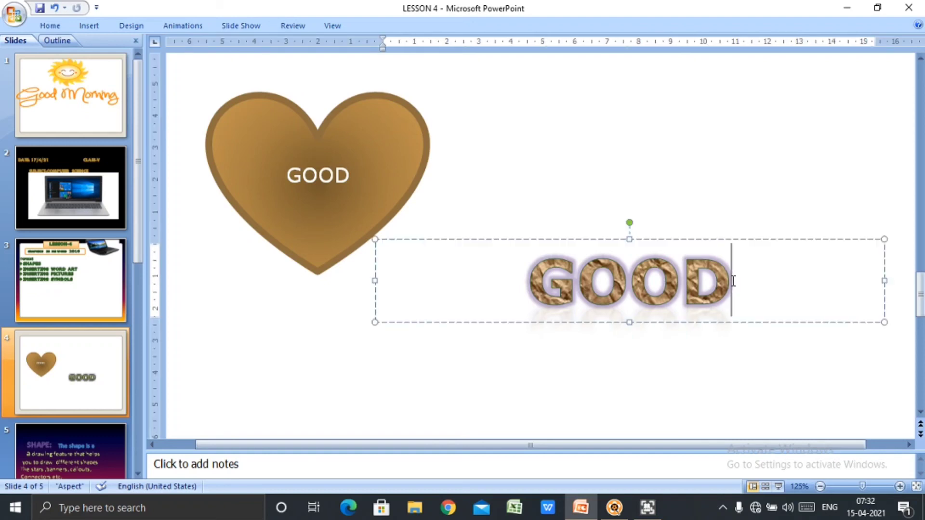
key(shift+Left)
key(shift+Left)
key(shift+Left)
key(shift+Left)
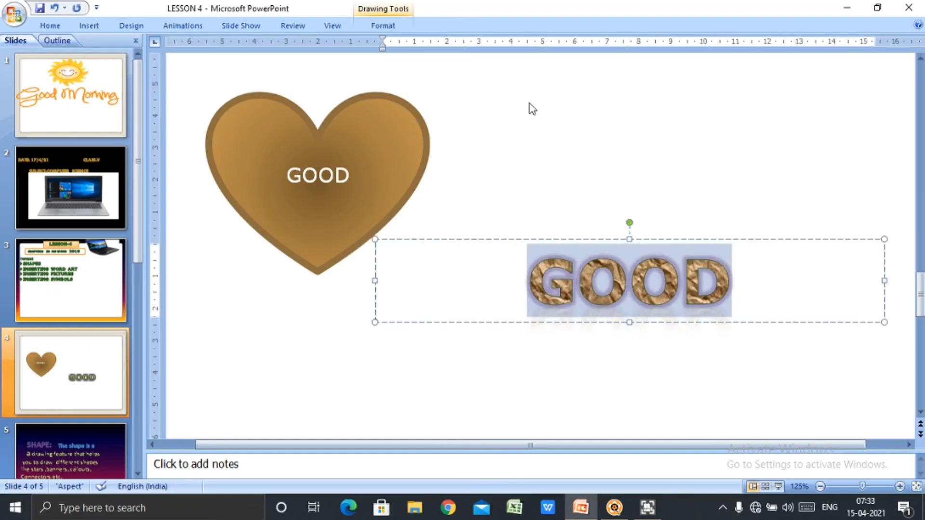
click(397, 30)
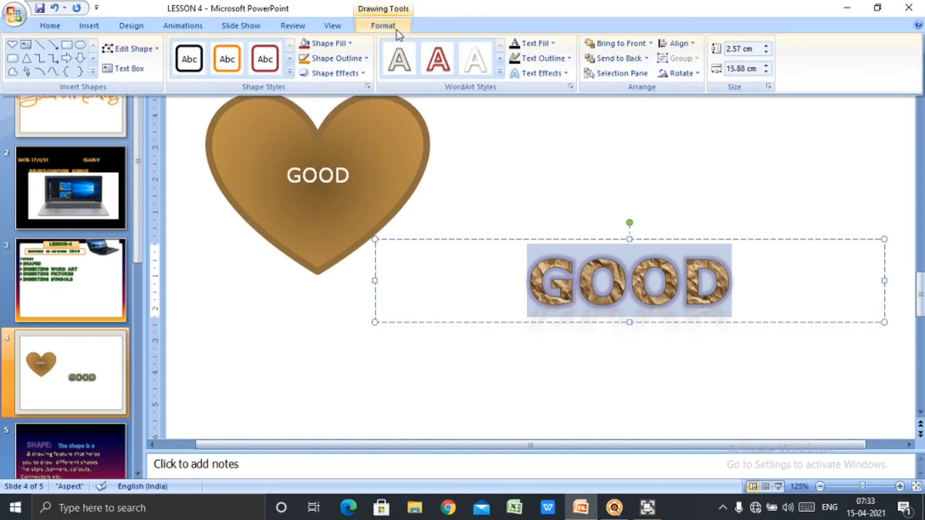
click(565, 74)
mouse_move(558, 100)
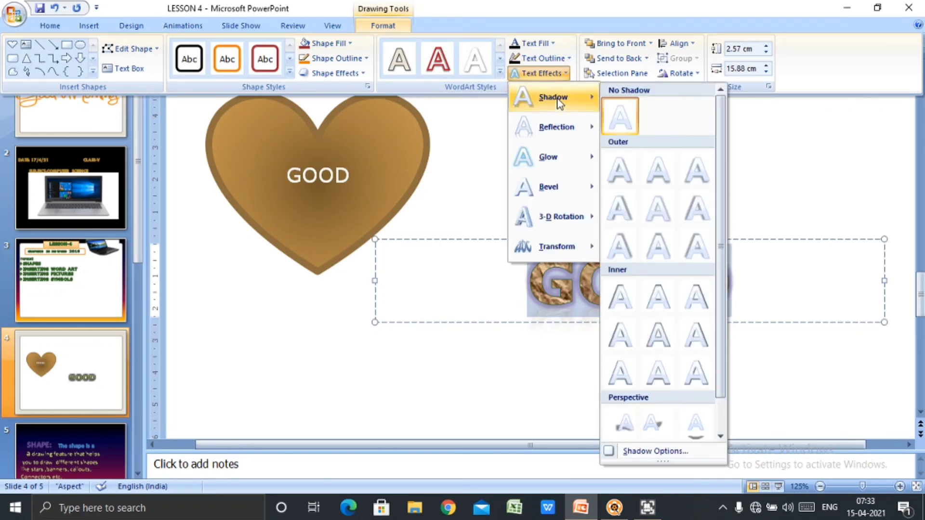
mouse_move(587, 124)
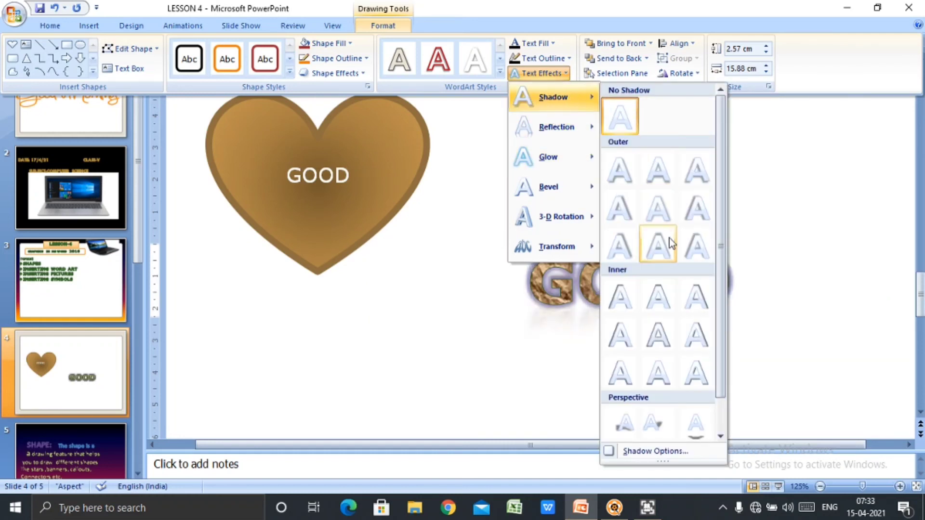
click(693, 427)
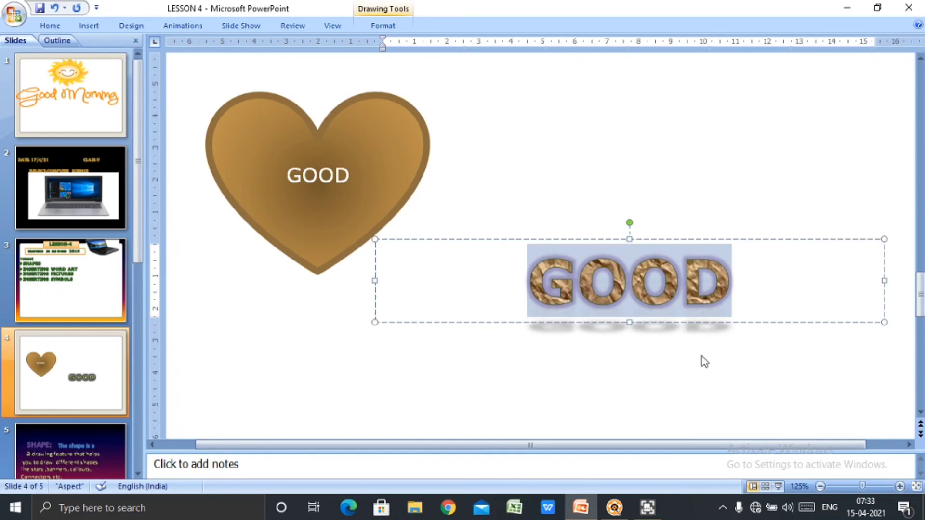
click(703, 366)
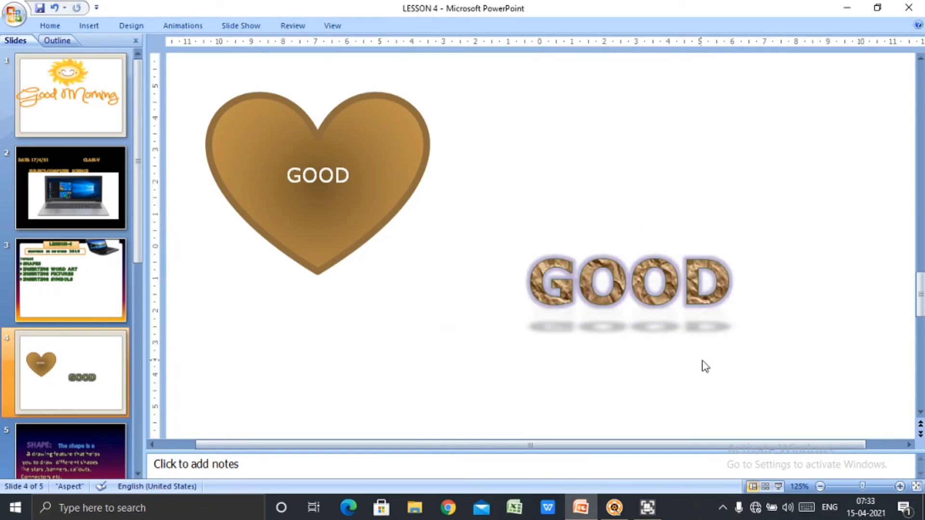